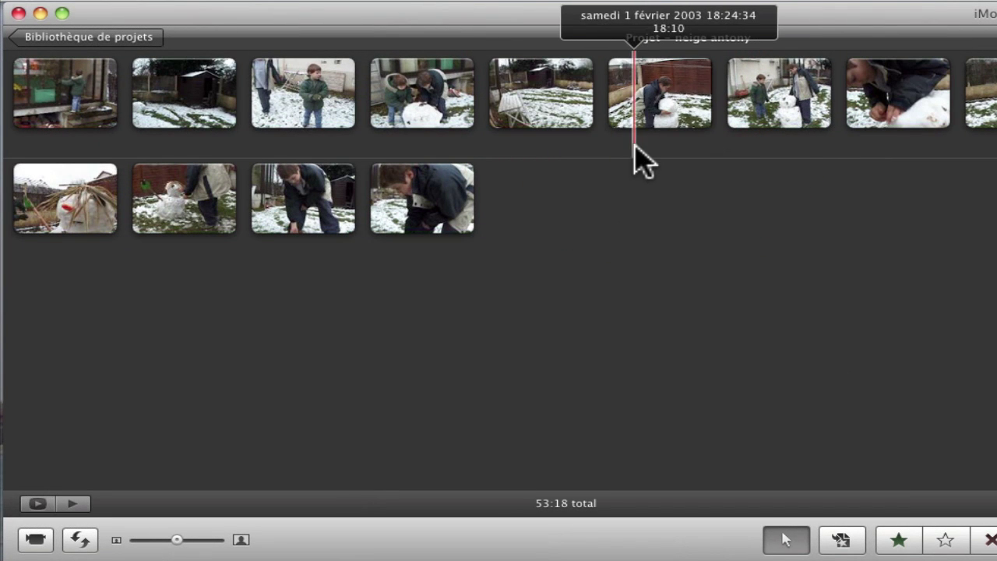
# Open the precision editor for the clip of the snowball being lifted onto the snowman and play its cut with the preceding garden clip.
pyautogui.moveTo(633, 123)
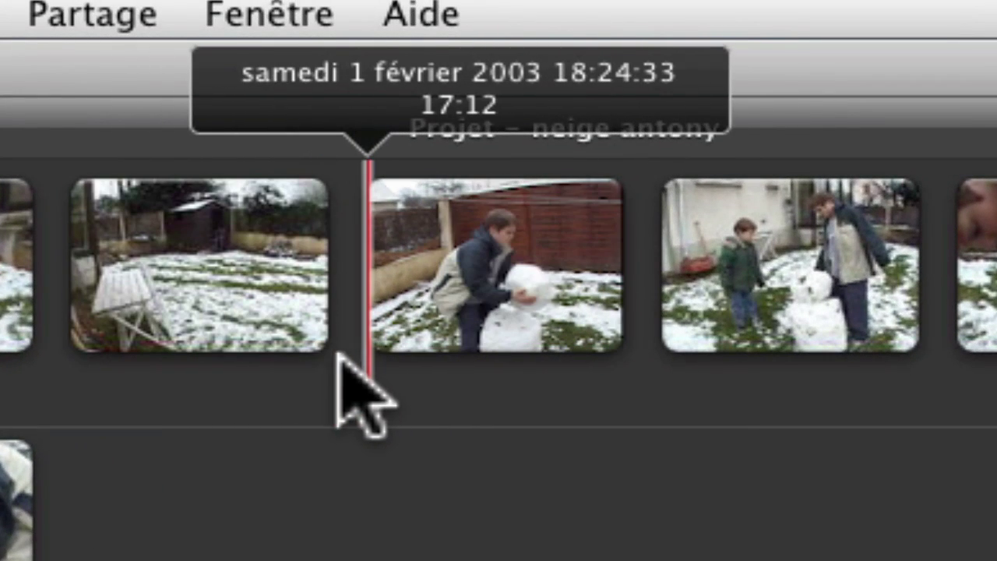
pyautogui.click(446, 328)
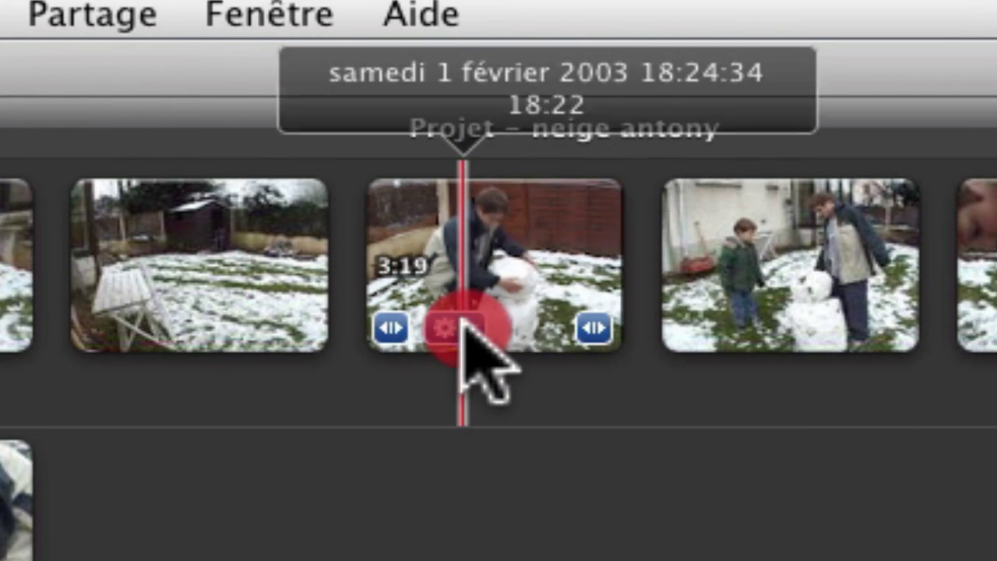
pyautogui.click(560, 246)
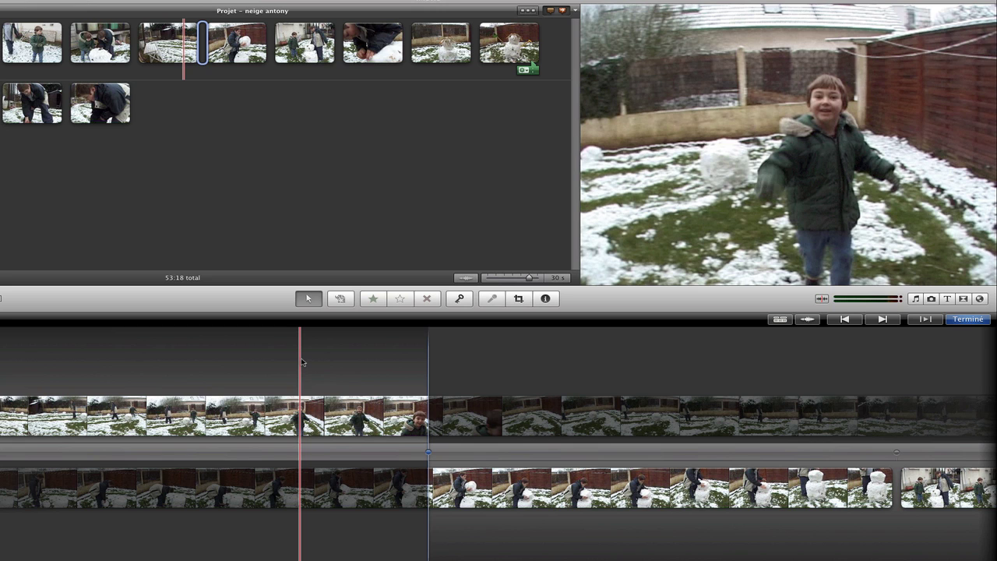
pyautogui.press('space')
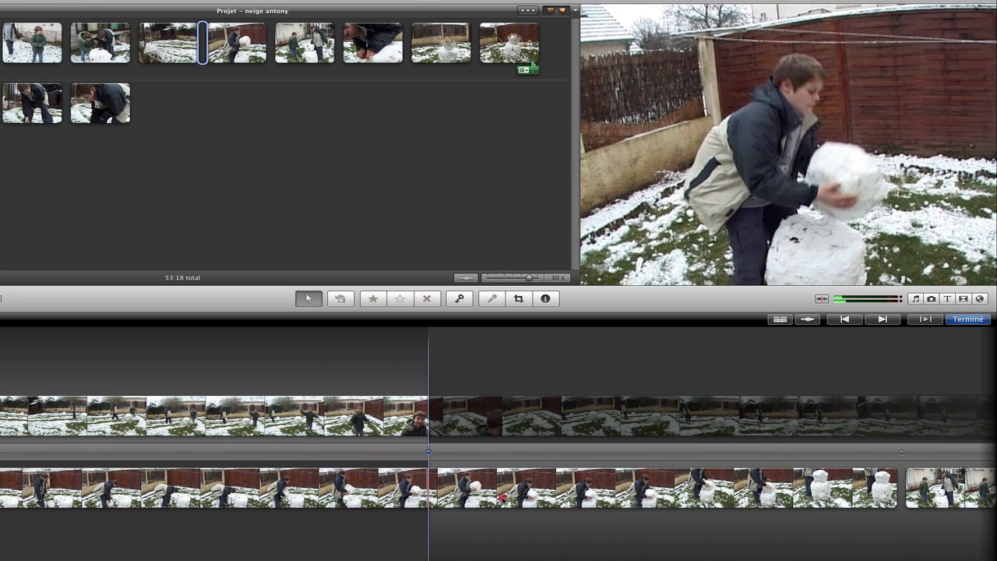
# Trim the incoming snowman clip to begin slightly earlier, replay the cut, and finish precision editing.
pyautogui.click(514, 493)
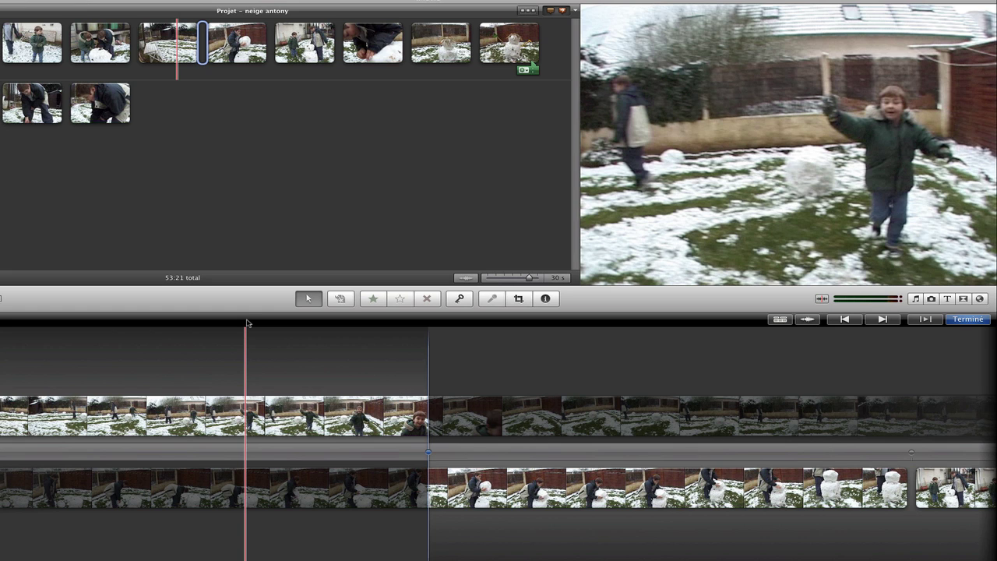
pyautogui.press('space')
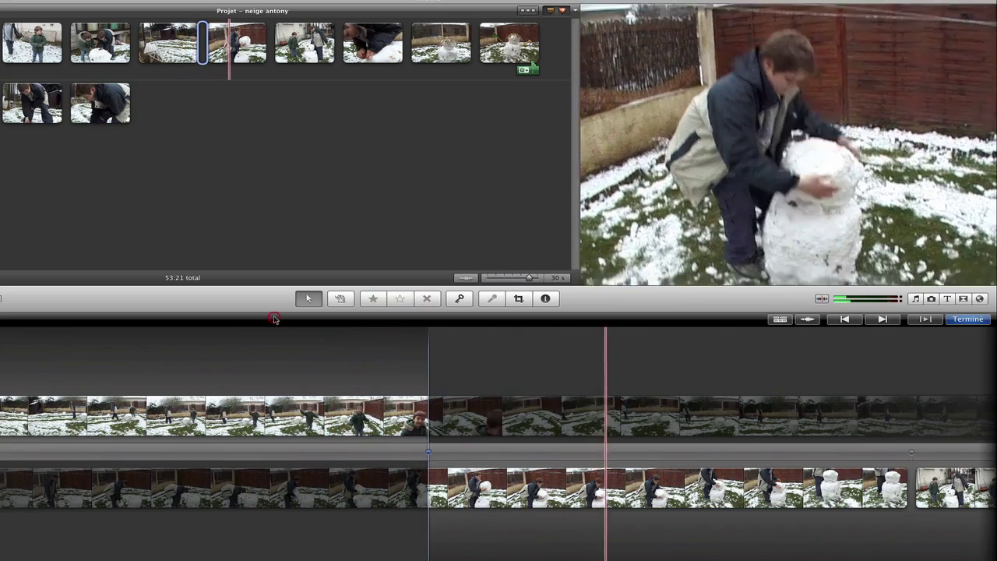
pyautogui.click(271, 323)
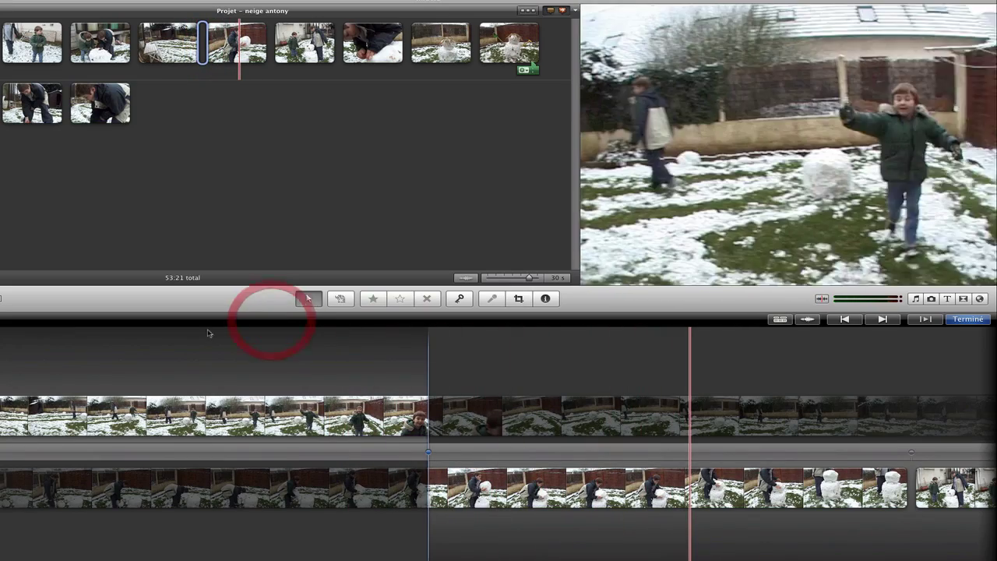
pyautogui.click(211, 338)
pyautogui.press('space')
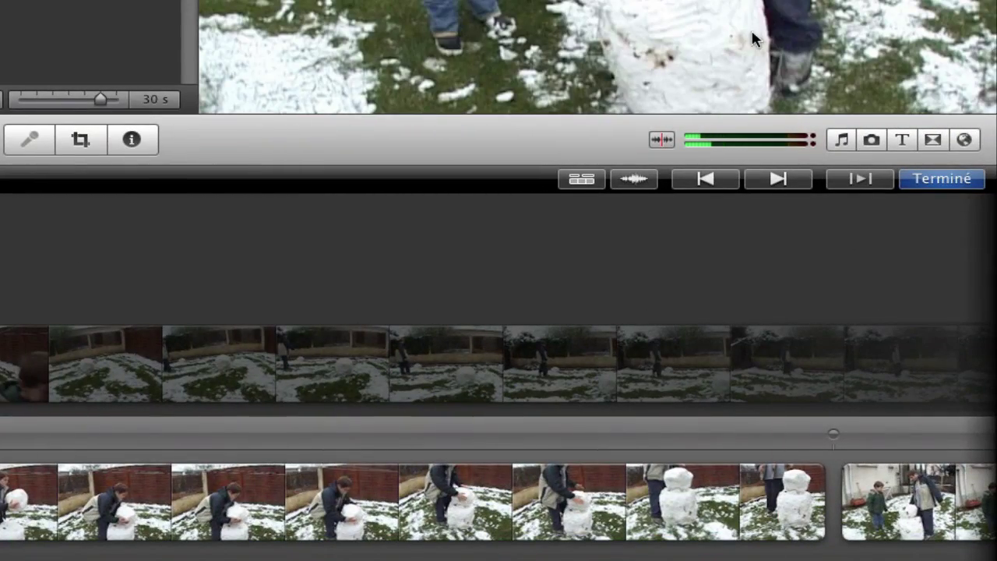
pyautogui.click(951, 185)
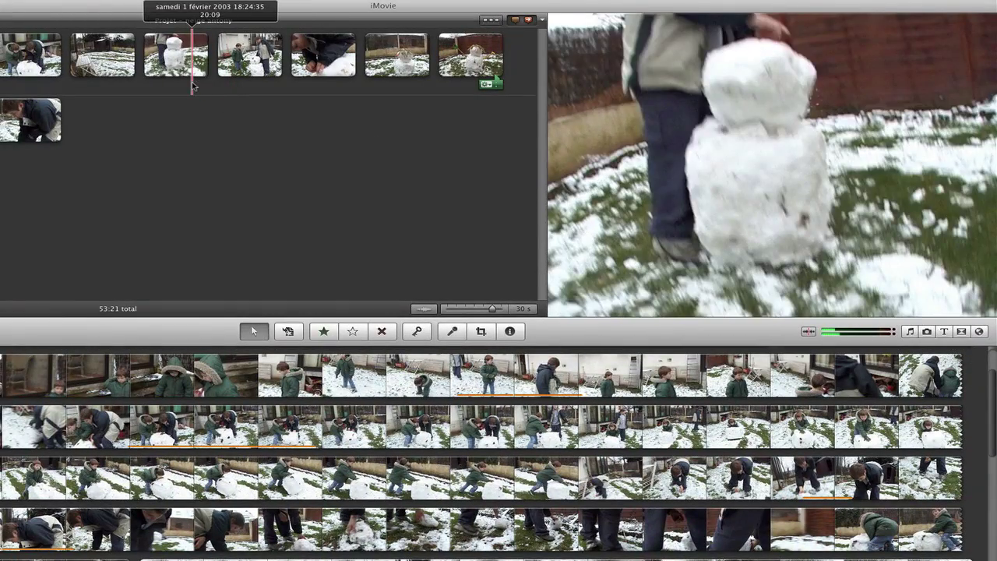
pyautogui.press('space')
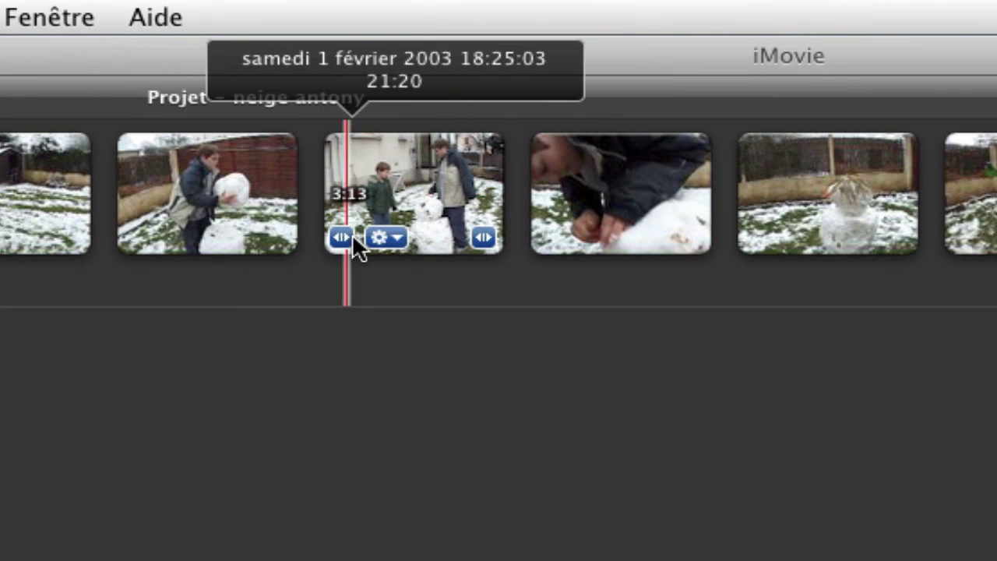
# Open the clip of the two boys beside the snowman in the precision editor and move its shared cut point with the previous clip earlier.
pyautogui.click(379, 236)
pyautogui.click(467, 204)
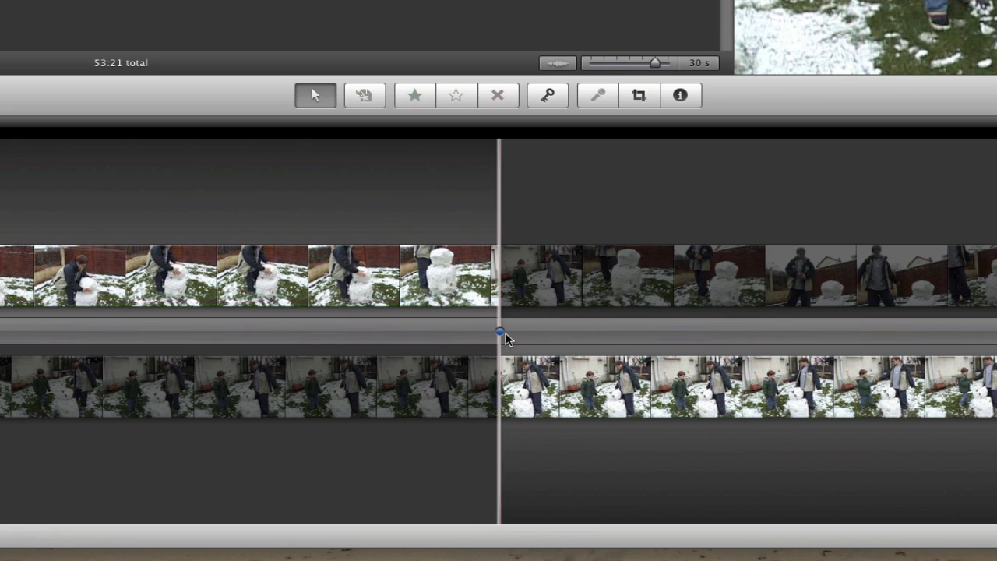
pyautogui.moveTo(498, 332); pyautogui.dragTo(501, 333)
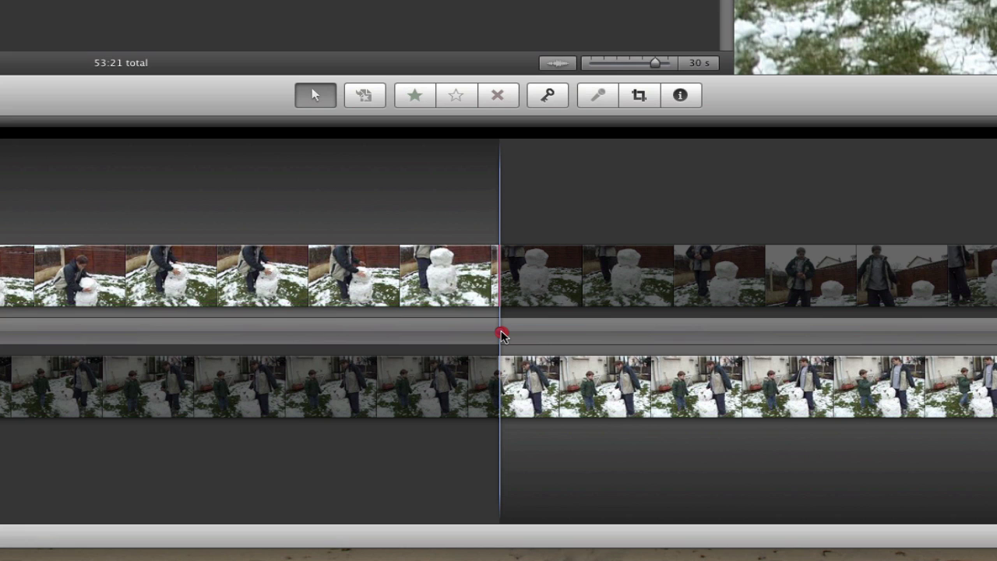
pyautogui.moveTo(498, 335); pyautogui.dragTo(408, 336)
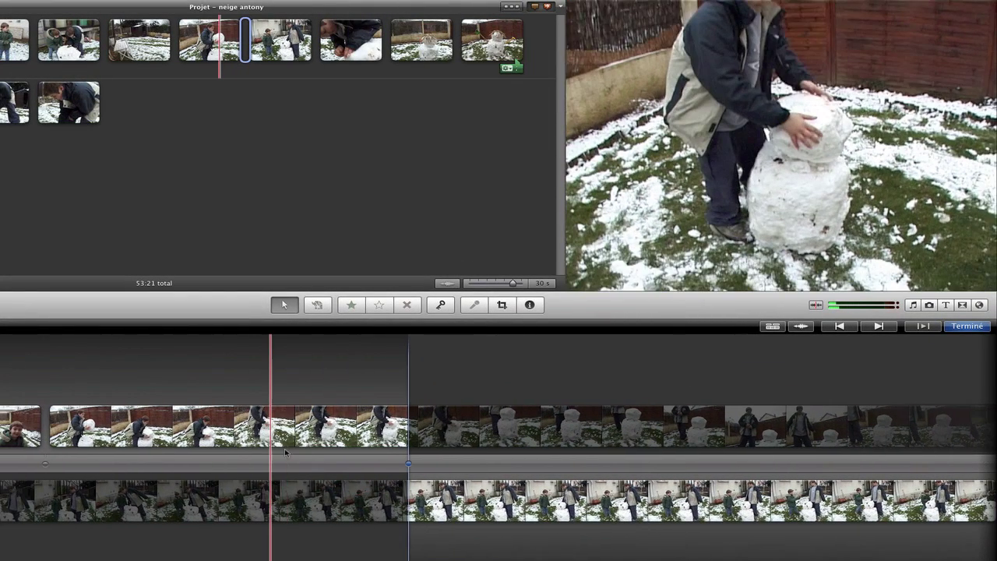
# Shift the cut into the two-boys clip earlier again in small amounts, playing the transition to check each adjustment.
pyautogui.press('space')
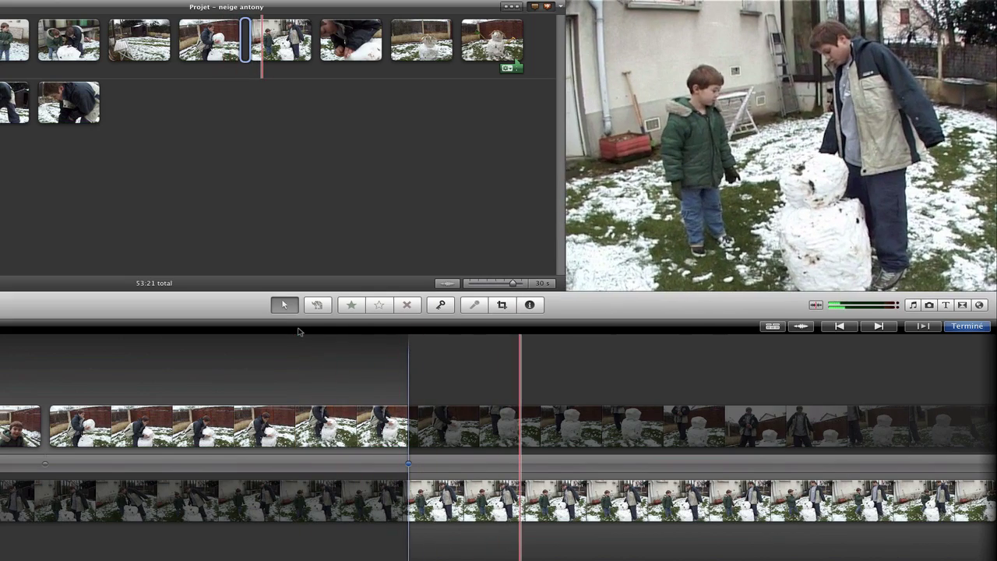
pyautogui.click(285, 332)
pyautogui.press('space')
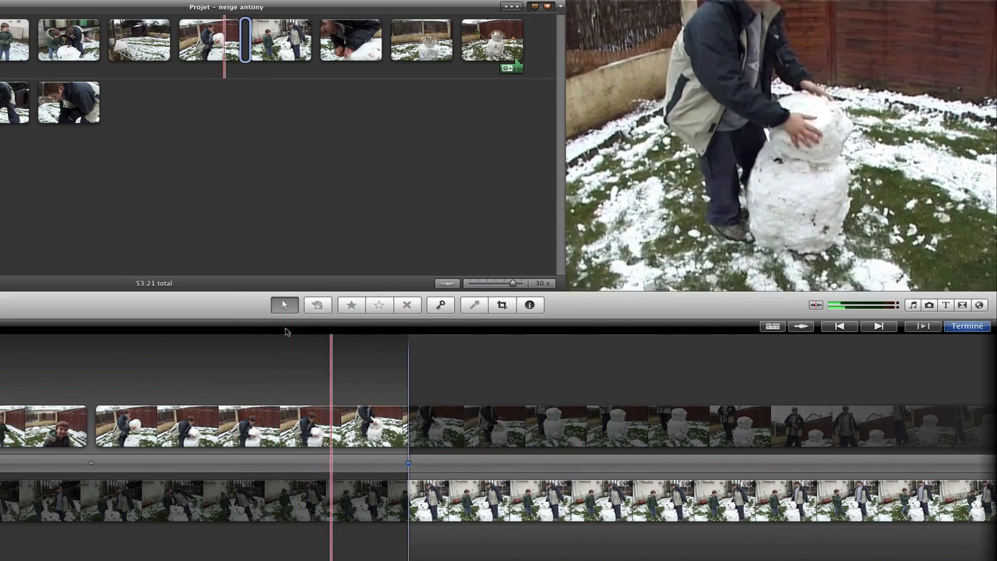
pyautogui.press('space')
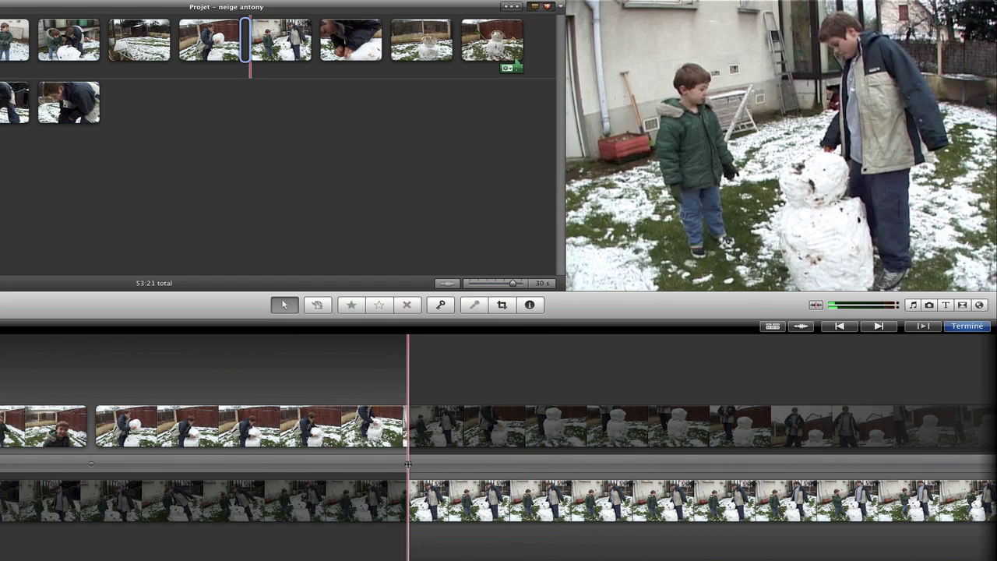
pyautogui.moveTo(408, 463); pyautogui.dragTo(383, 465)
pyautogui.click(306, 326)
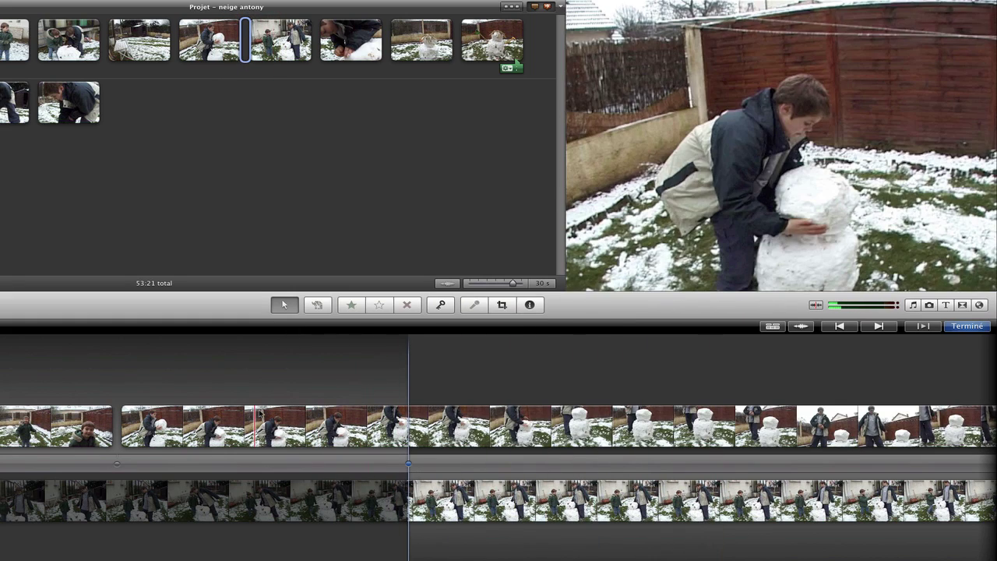
pyautogui.press('space')
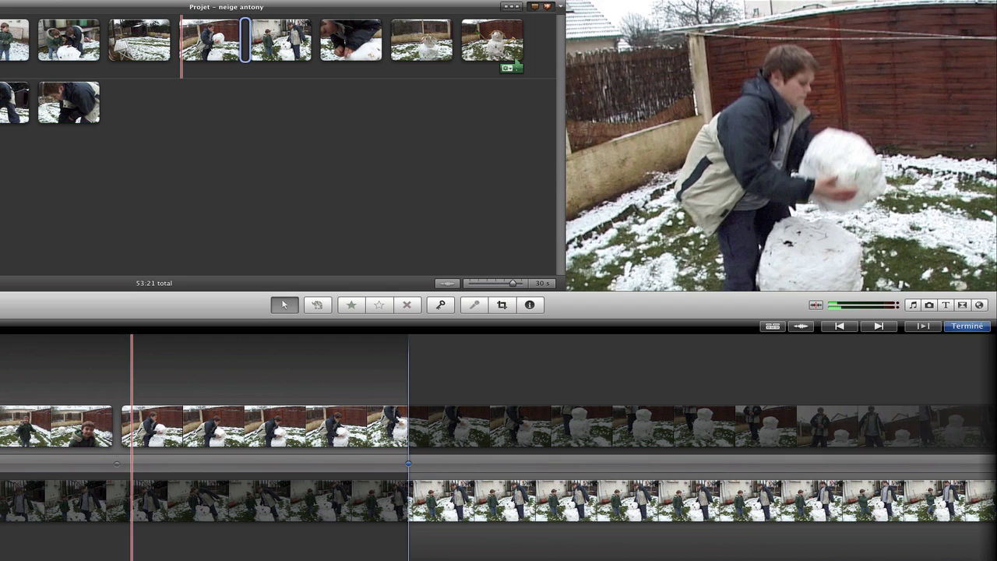
pyautogui.press('space')
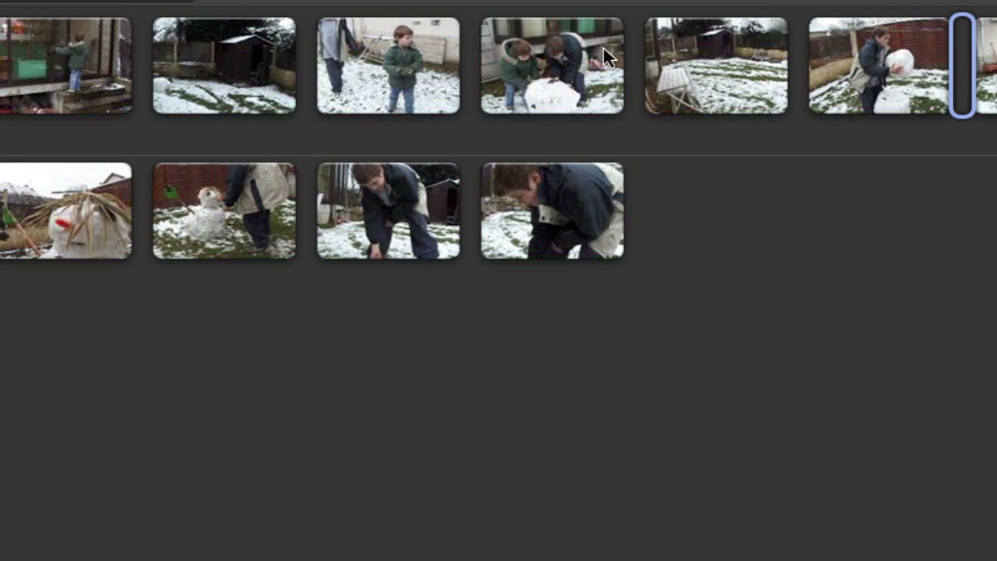
# Open the precision editor for the garden clip starting with the white table and play its transition from the snowball-rolling clip.
pyautogui.click(609, 62)
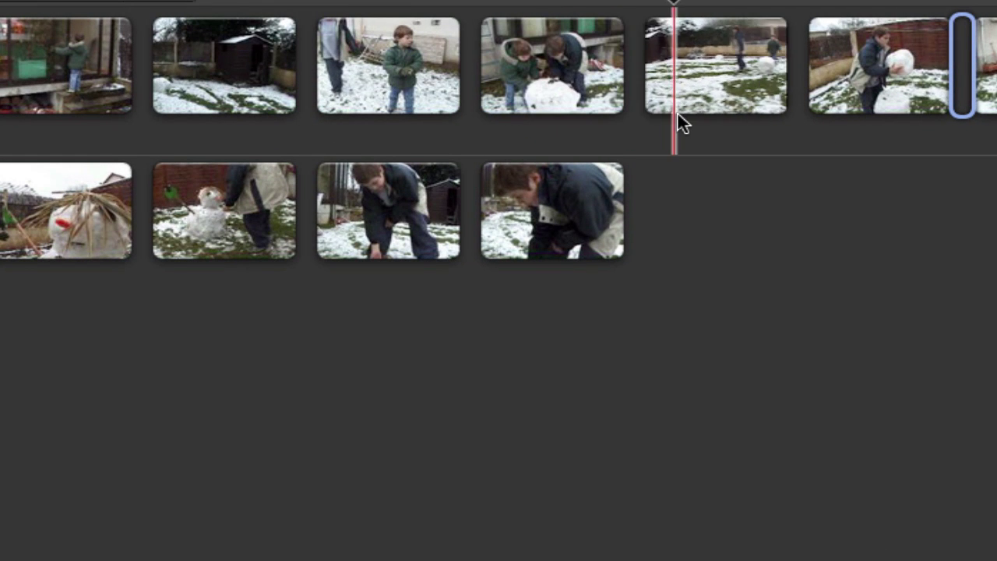
pyautogui.moveTo(676, 106)
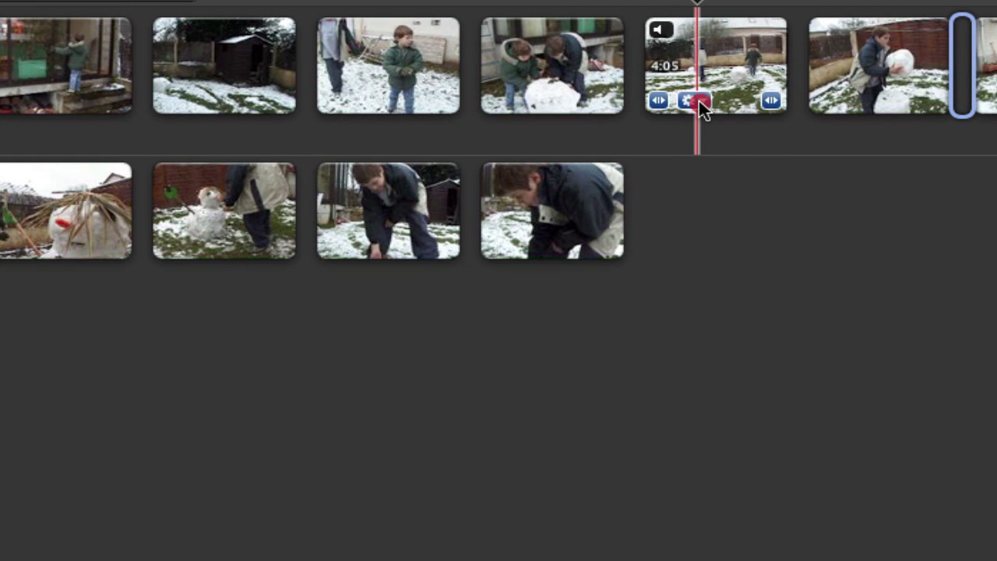
pyautogui.click(697, 101)
pyautogui.click(807, 54)
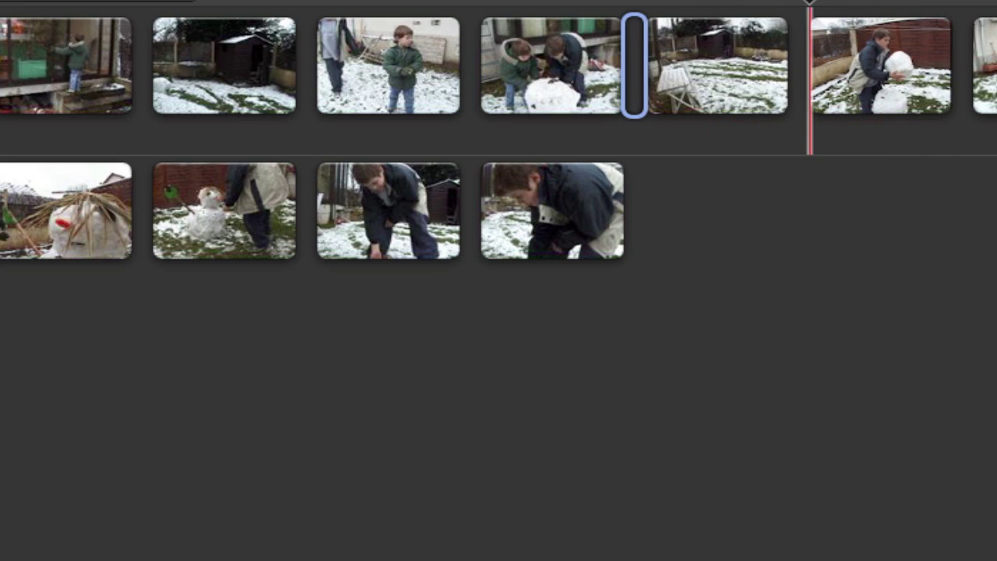
pyautogui.click(160, 311)
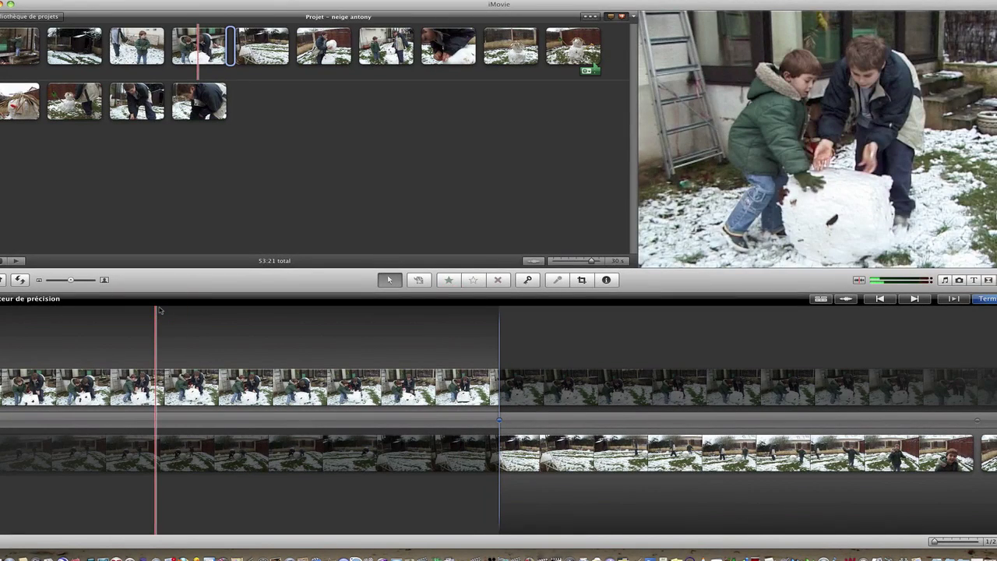
pyautogui.press('space')
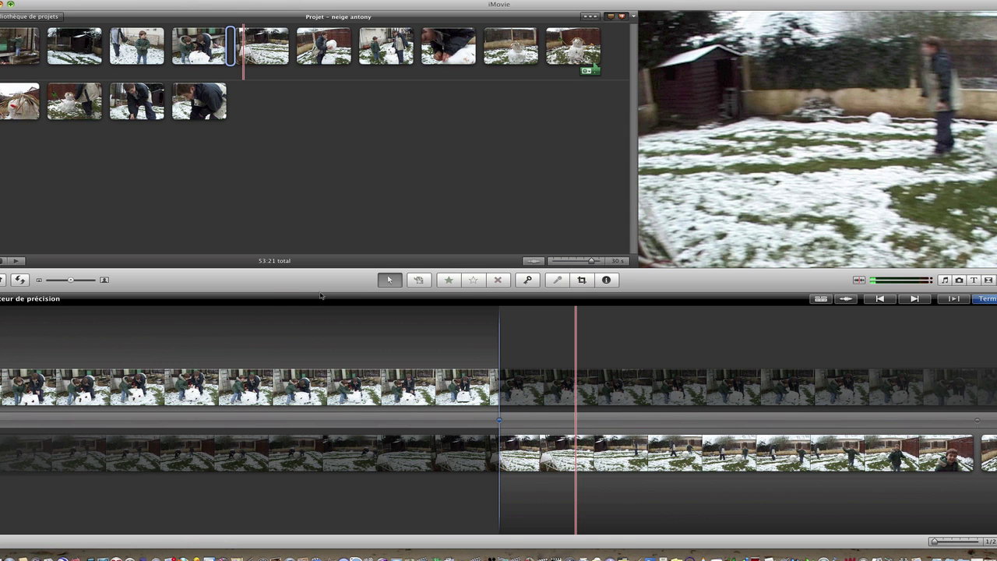
pyautogui.click(361, 301)
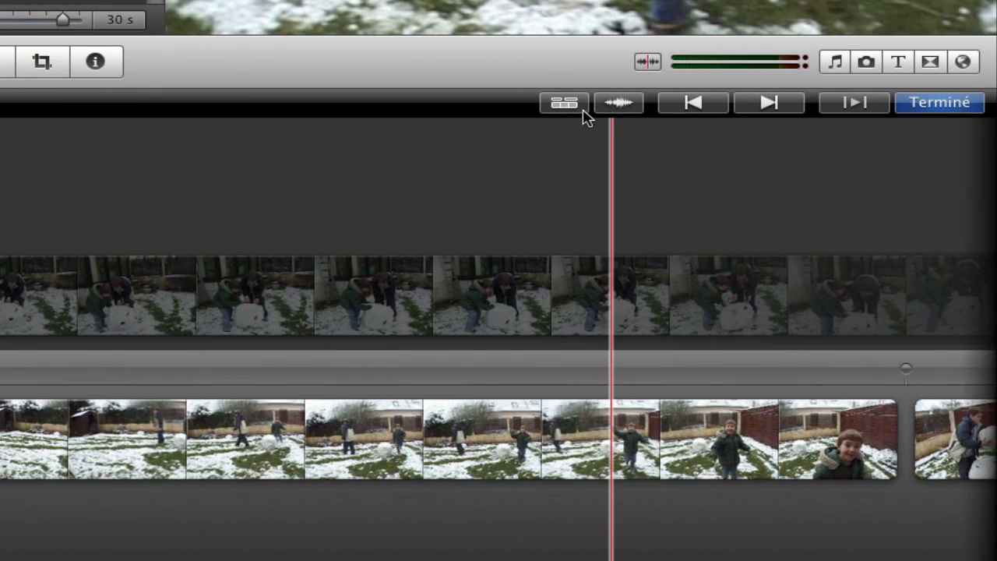
# Show the audio waveforms, then trim the outgoing clip's end and move the shared cut point slightly earlier.
pyautogui.click(623, 104)
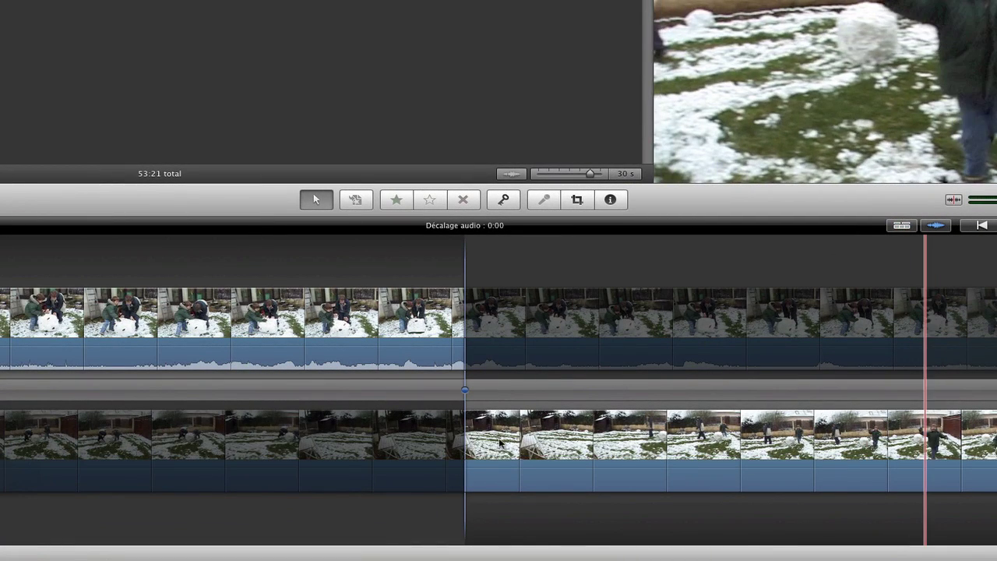
pyautogui.click(366, 328)
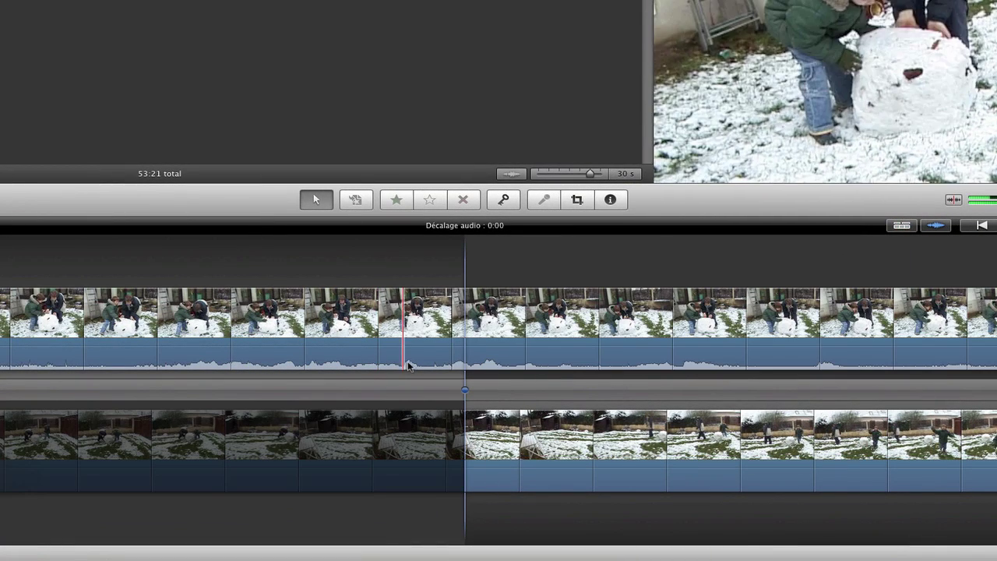
pyautogui.click(465, 357)
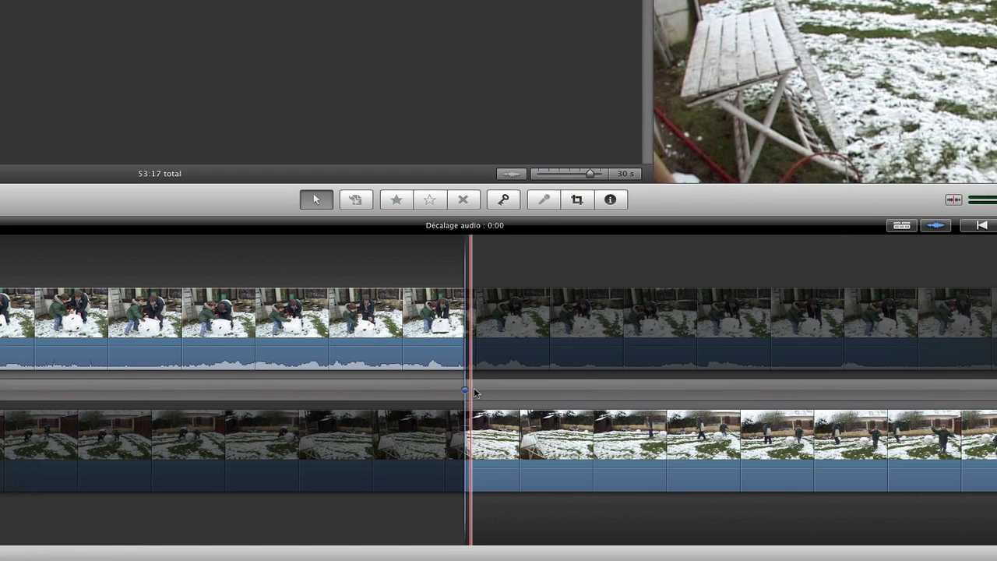
pyautogui.moveTo(465, 389)
pyautogui.mouseDown()
pyautogui.moveTo(525, 392)
pyautogui.moveTo(458, 394)
pyautogui.moveTo(550, 392)
pyautogui.moveTo(470, 392)
pyautogui.mouseUp()
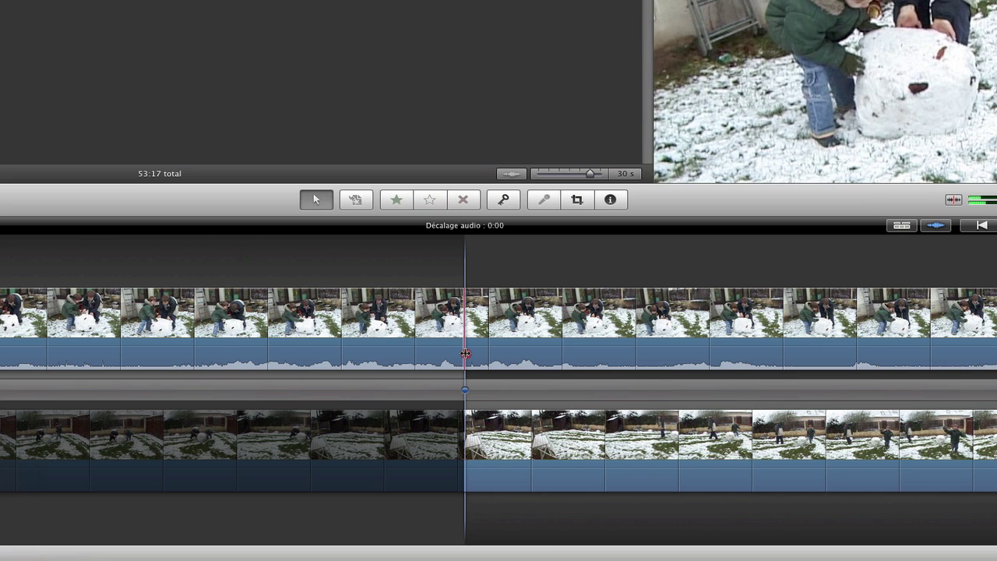
# Extend the outgoing clip's audio 0:13 past the video cut and offset the incoming garden clip's audio to start slightly after the cut.
pyautogui.moveTo(465, 354); pyautogui.dragTo(550, 357)
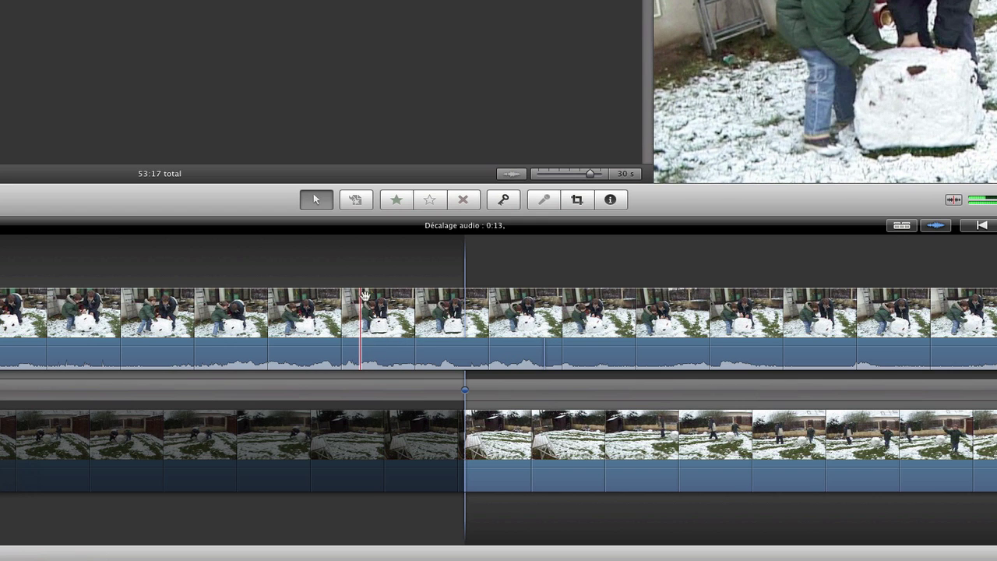
pyautogui.press('space')
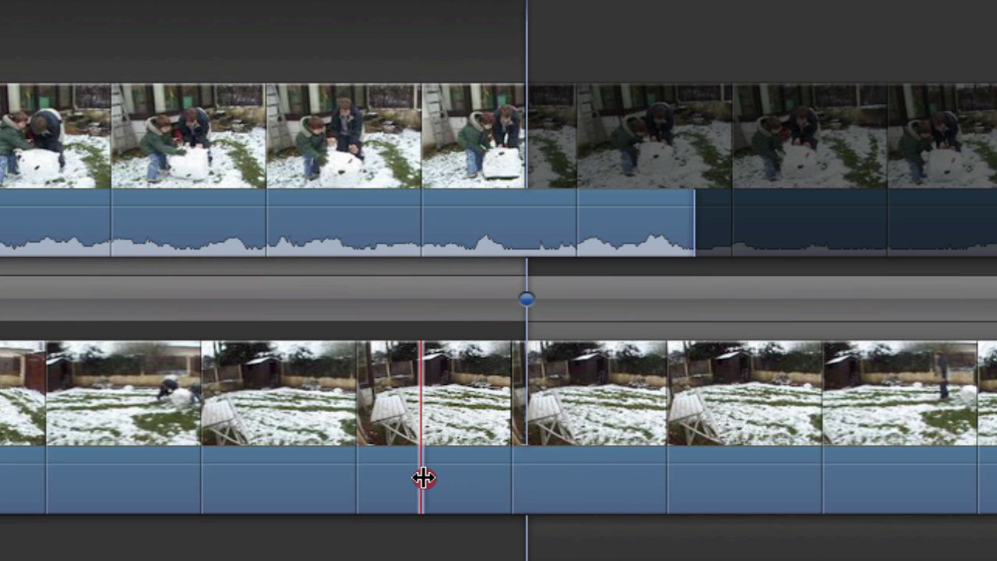
pyautogui.click(423, 475)
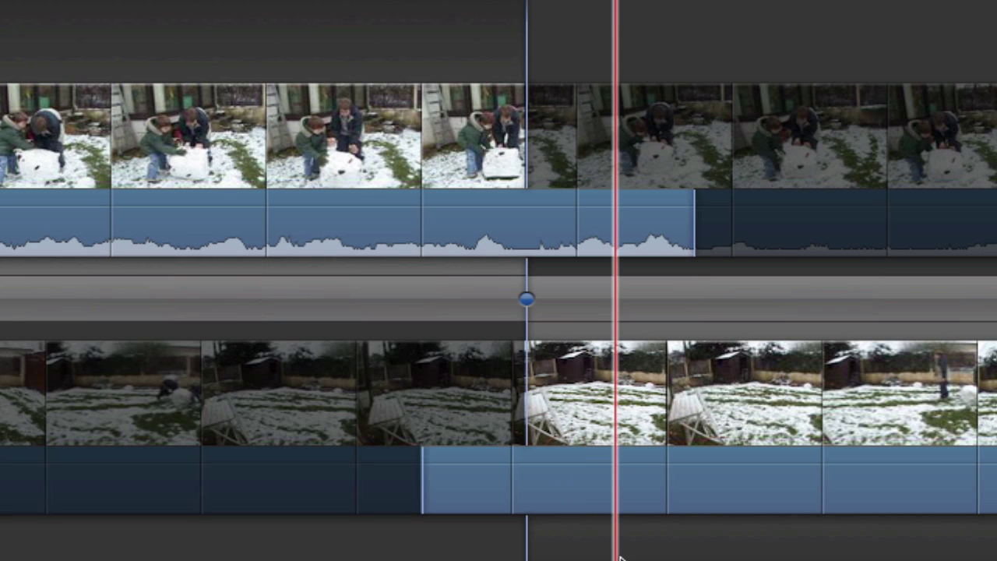
pyautogui.click(478, 464)
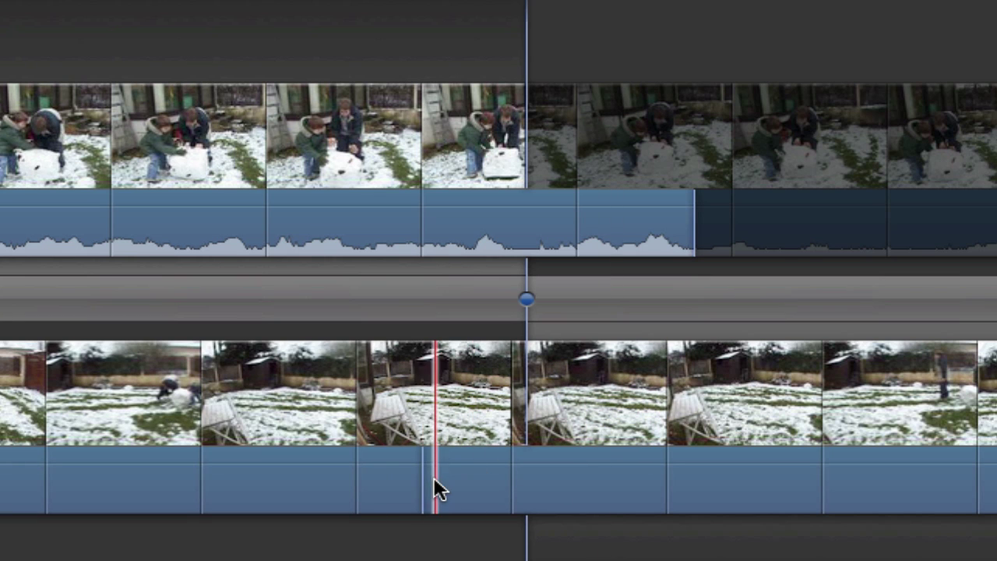
pyautogui.click(643, 476)
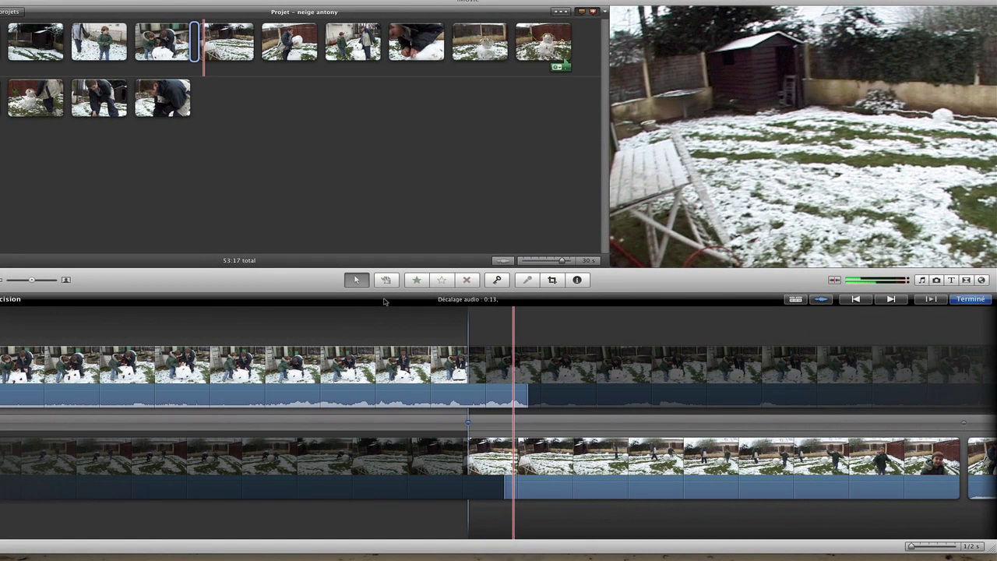
# Play the transition with the offset audio and close the precision editor.
pyautogui.click(305, 309)
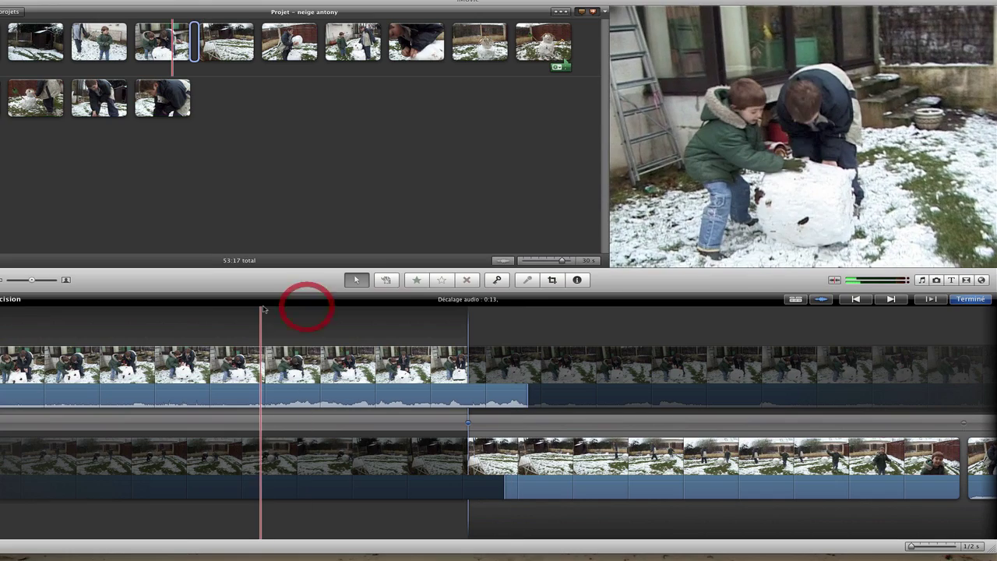
pyautogui.press('space')
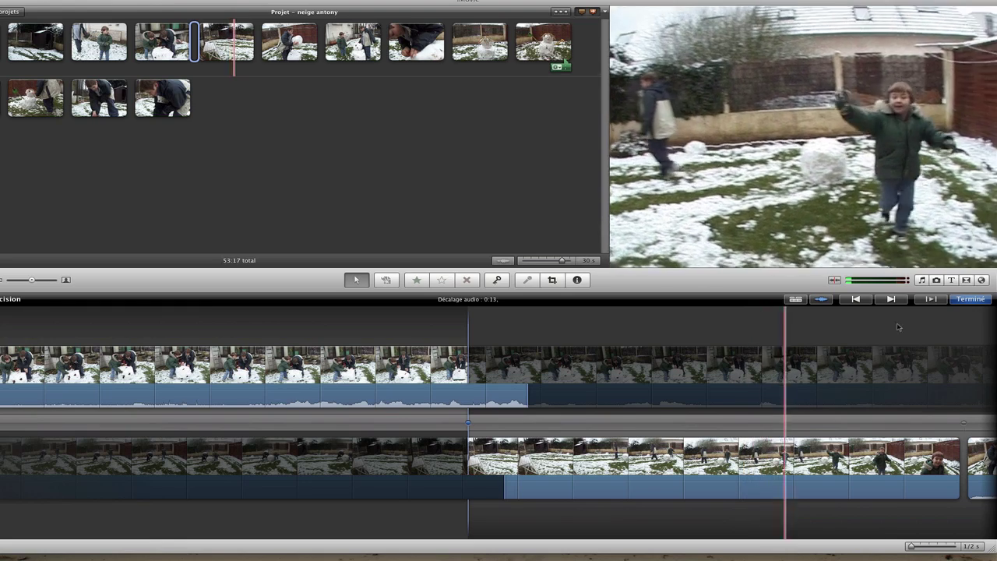
pyautogui.click(969, 299)
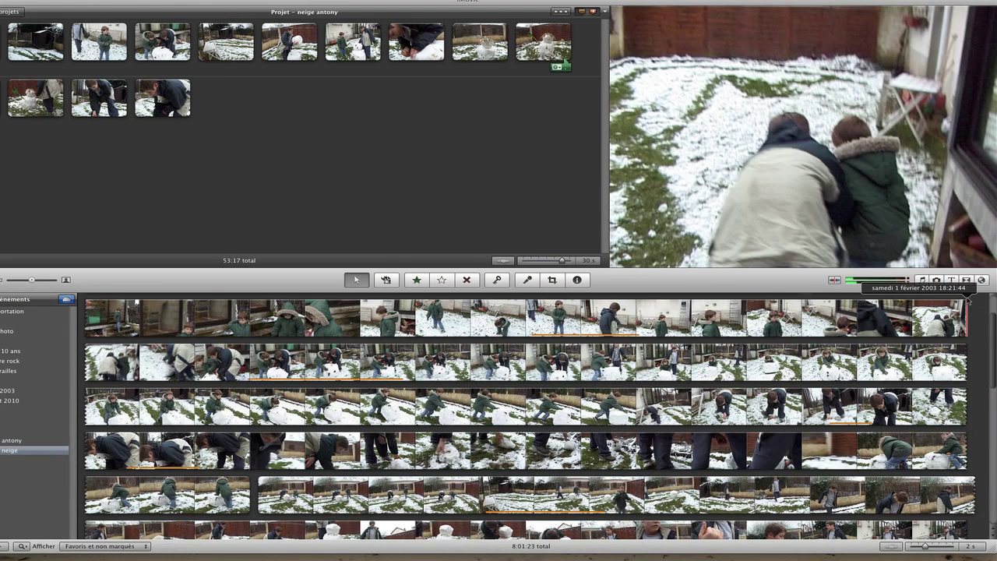